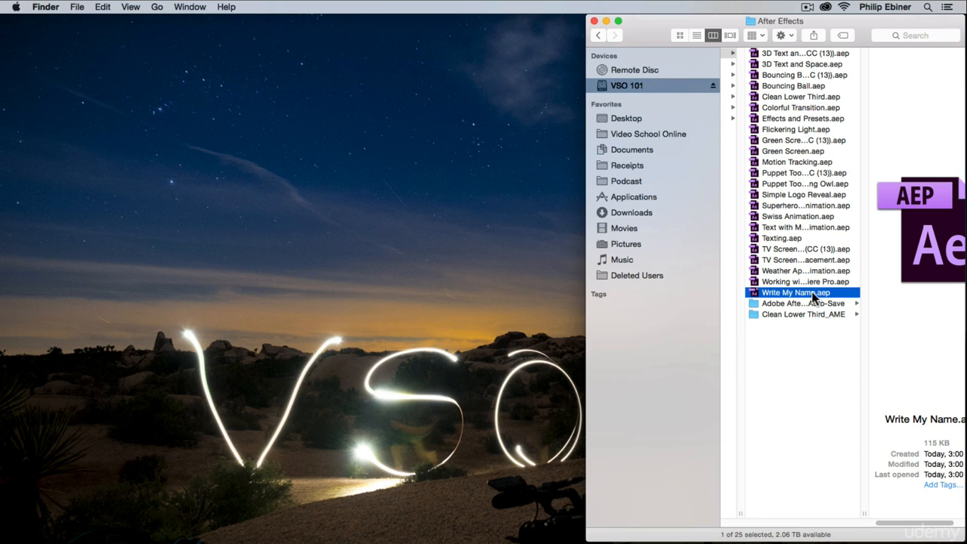
# Step: Open the project file Write My Name.aep from the After Effects folder and save the project
pyautogui.hscroll(-1, 801, 292)
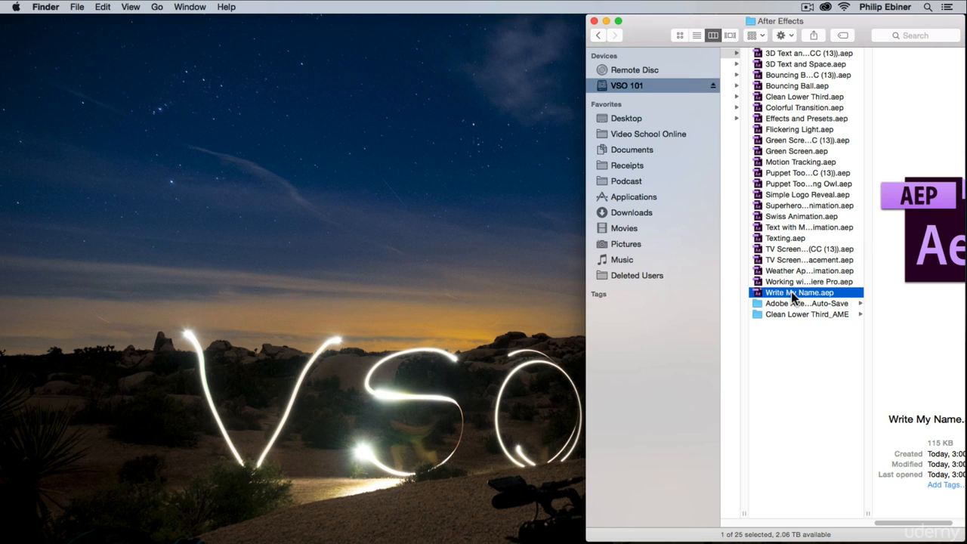
pyautogui.hscroll(2, 791, 293)
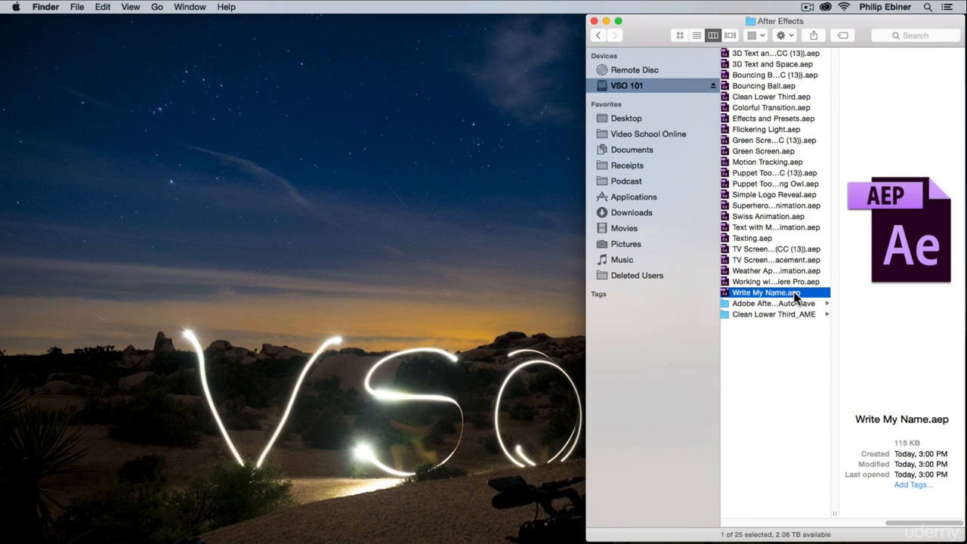
pyautogui.doubleClick(795, 297)
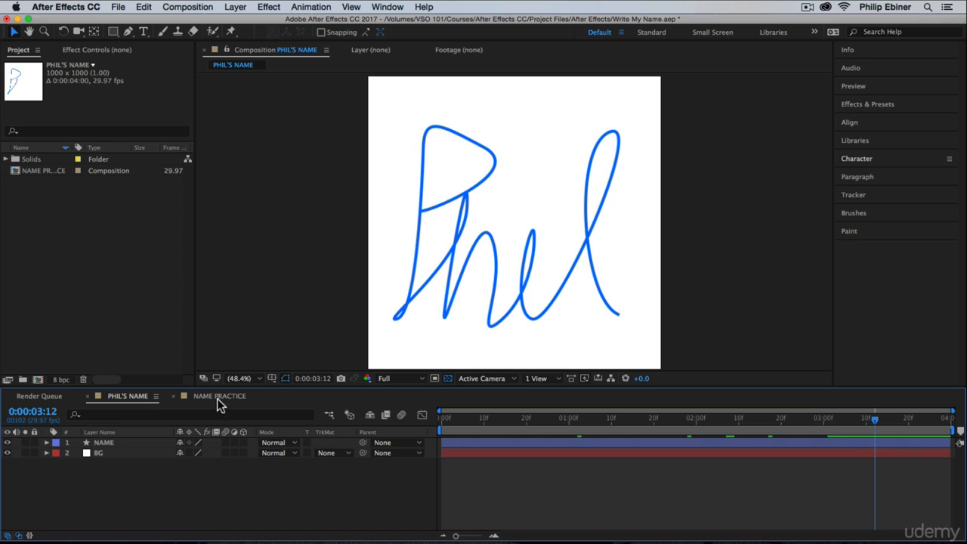
pyautogui.press('super+s')
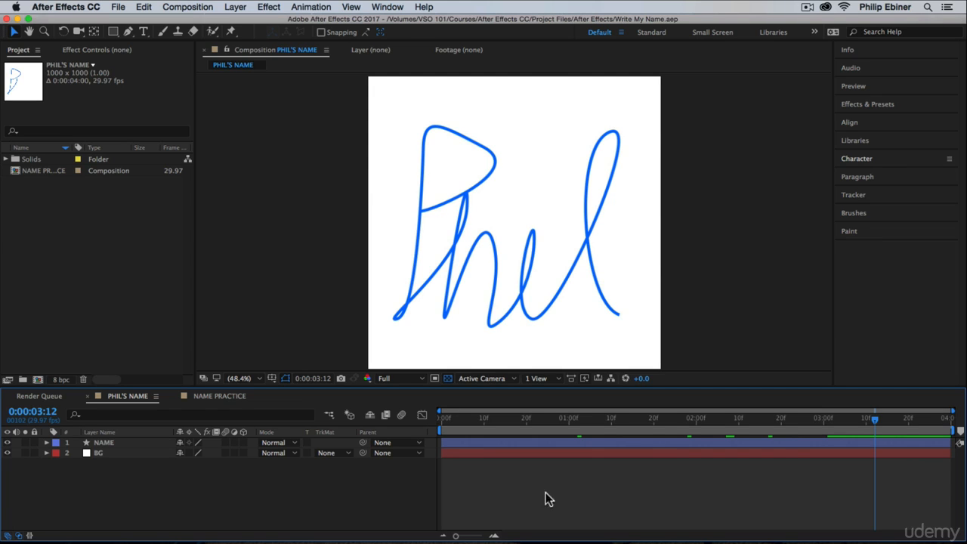
# Step: Compare the finished name composition with the NAME PRACTICE composition, ending on the finished one
pyautogui.click(527, 320)
pyautogui.click(218, 396)
pyautogui.click(138, 398)
pyautogui.click(214, 398)
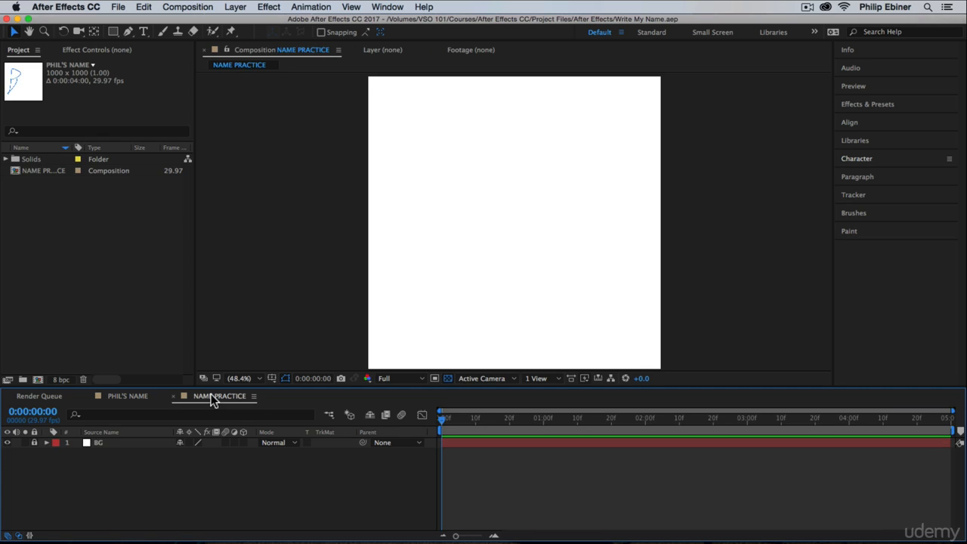
pyautogui.click(134, 397)
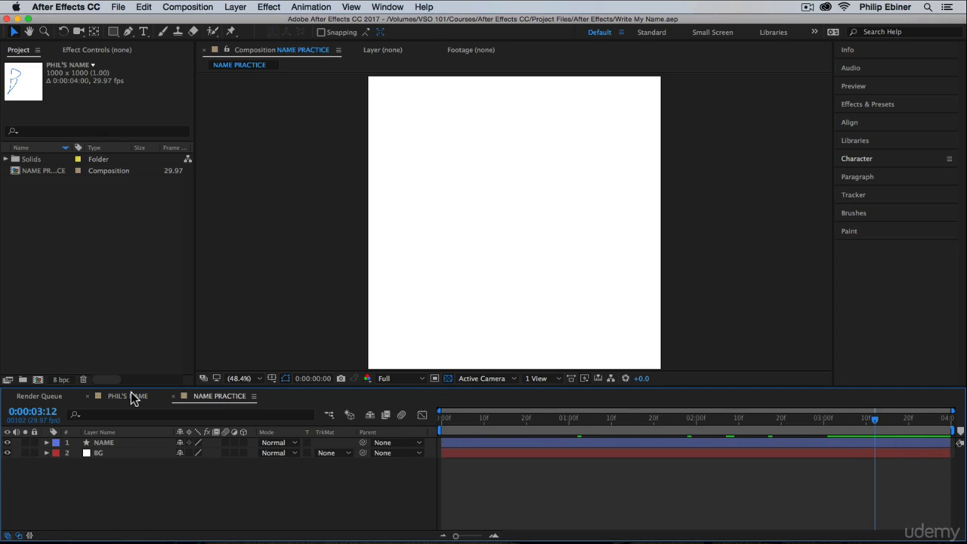
pyautogui.click(213, 394)
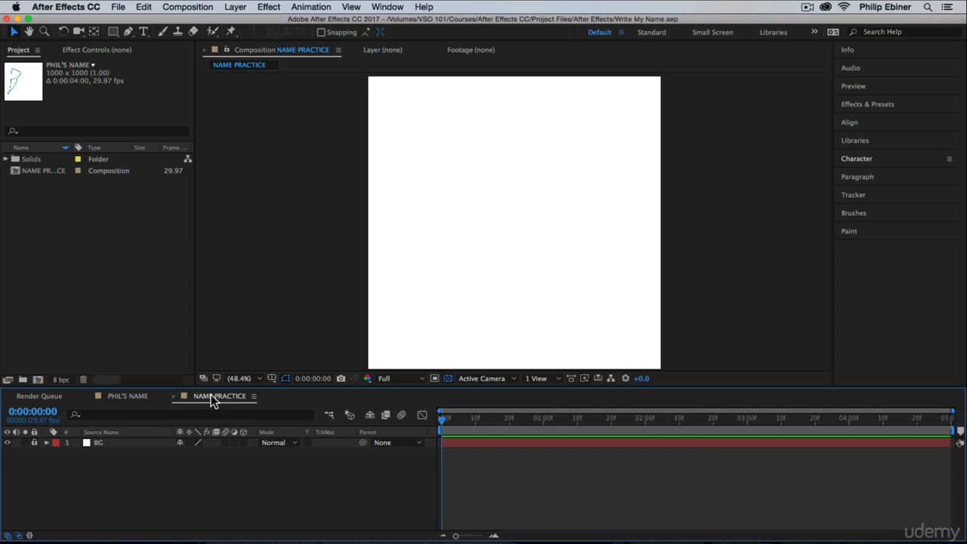
pyautogui.click(122, 396)
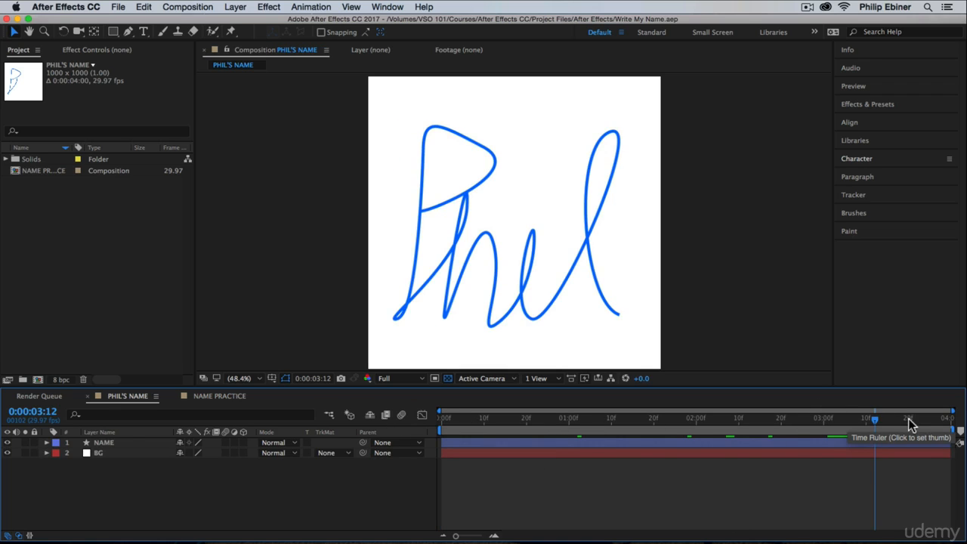
# Step: Preview the finished handwriting animation from the start of its composition
pyautogui.moveTo(875, 418); pyautogui.dragTo(392, 430)
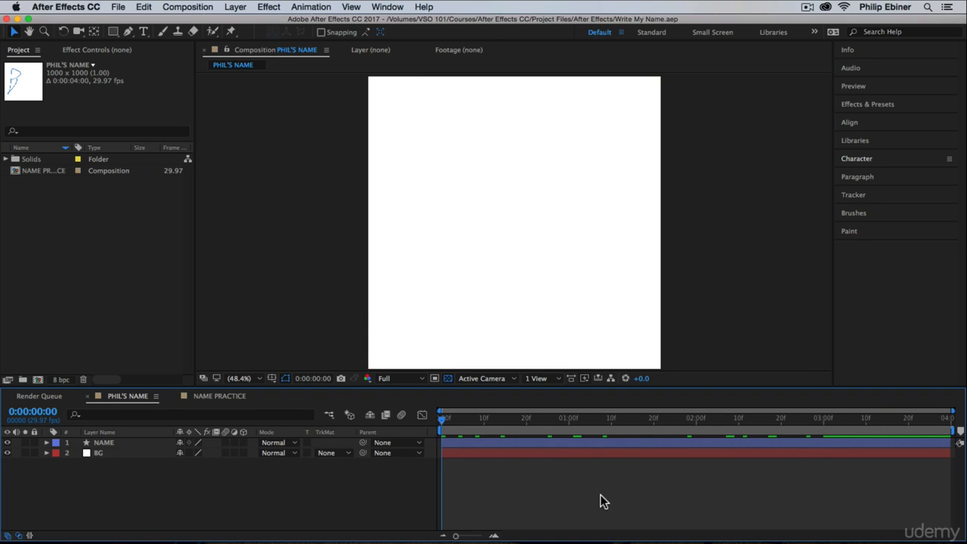
pyautogui.press('space')
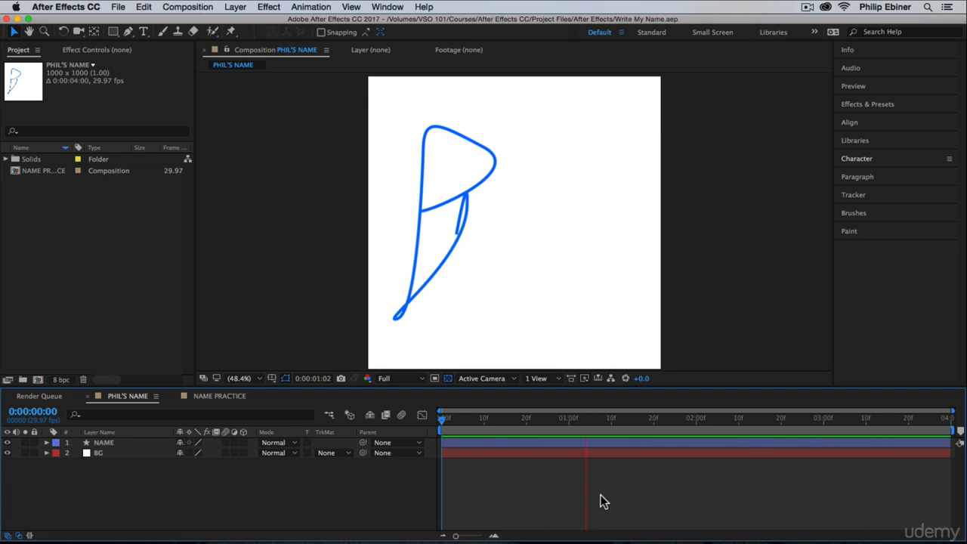
pyautogui.press('space')
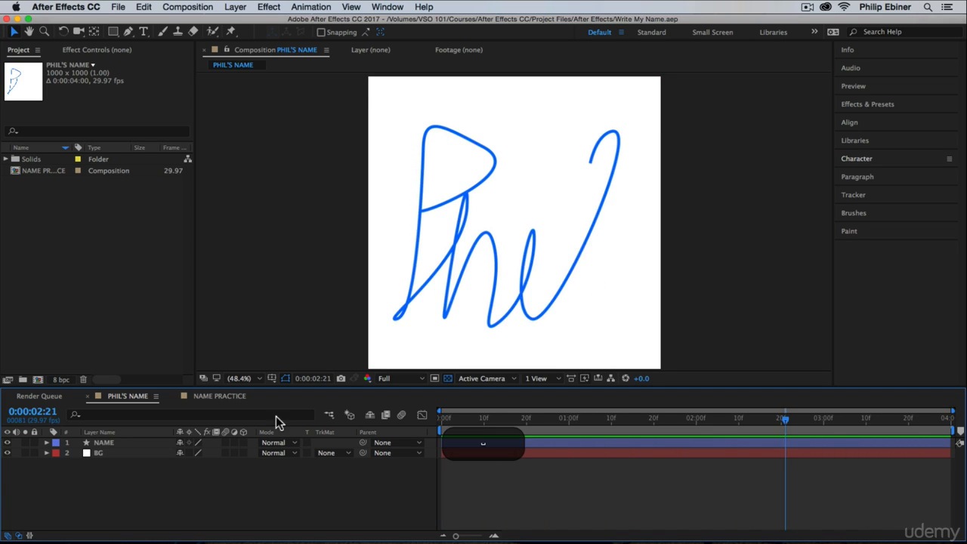
# Step: In the NAME PRACTICE composition, draw a cursive capital P with the Pen tool, running from the bowl's lower end around and down the stem
pyautogui.click(213, 396)
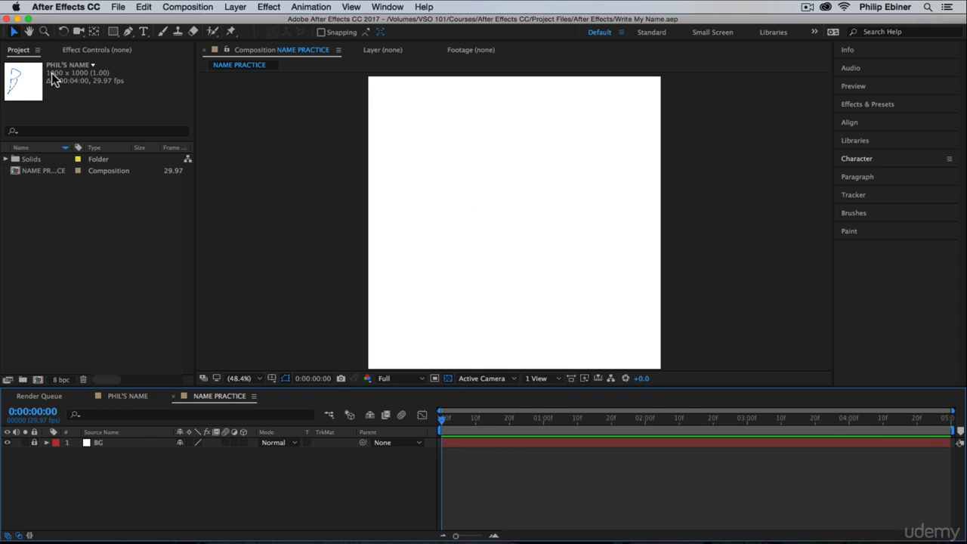
pyautogui.click(129, 33)
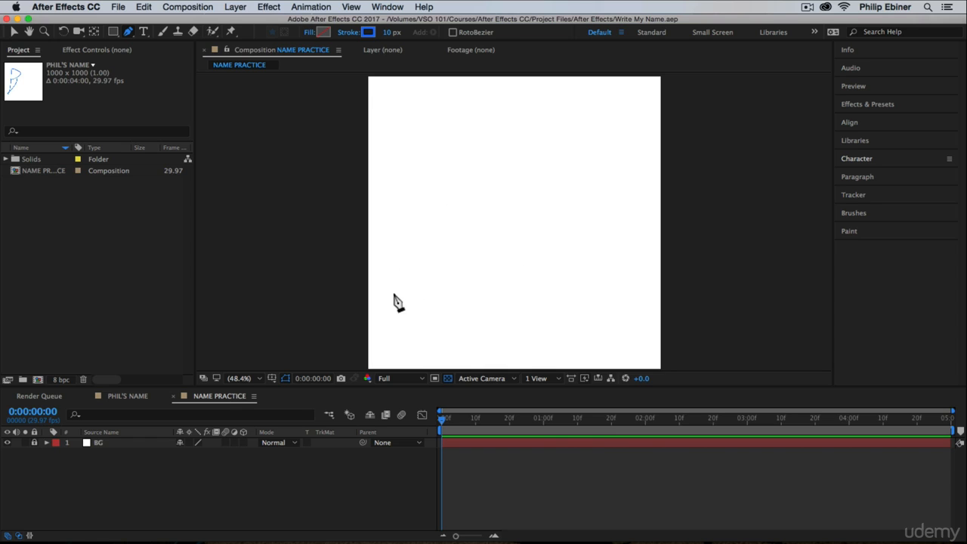
pyautogui.click(427, 191)
pyautogui.moveTo(428, 190); pyautogui.dragTo(439, 193)
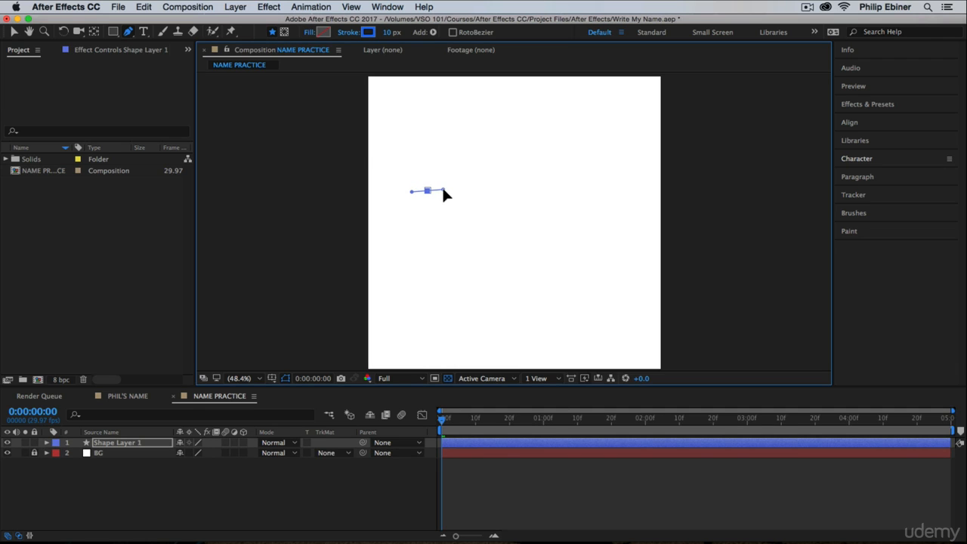
pyautogui.click(457, 132)
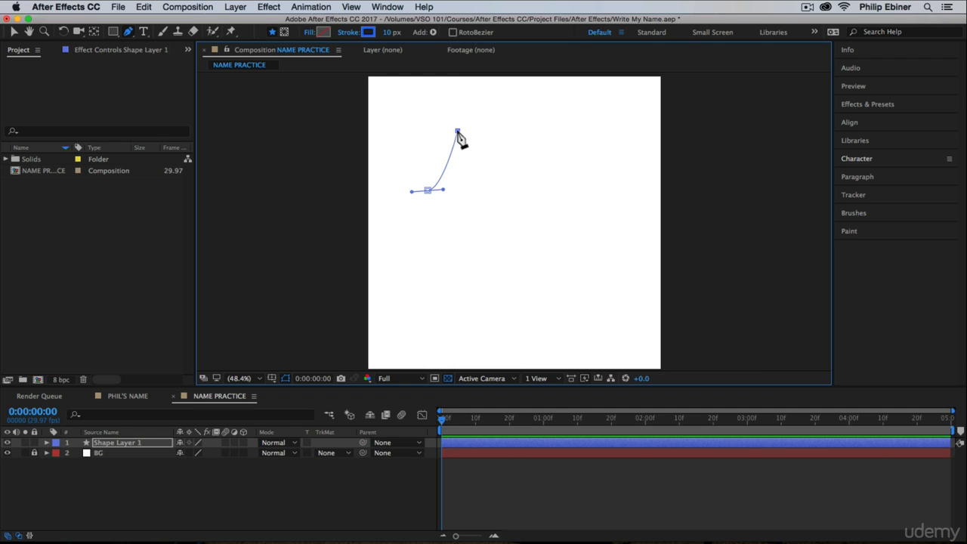
pyautogui.moveTo(457, 131)
pyautogui.mouseDown()
pyautogui.moveTo(433, 114)
pyautogui.moveTo(408, 136)
pyautogui.mouseUp()
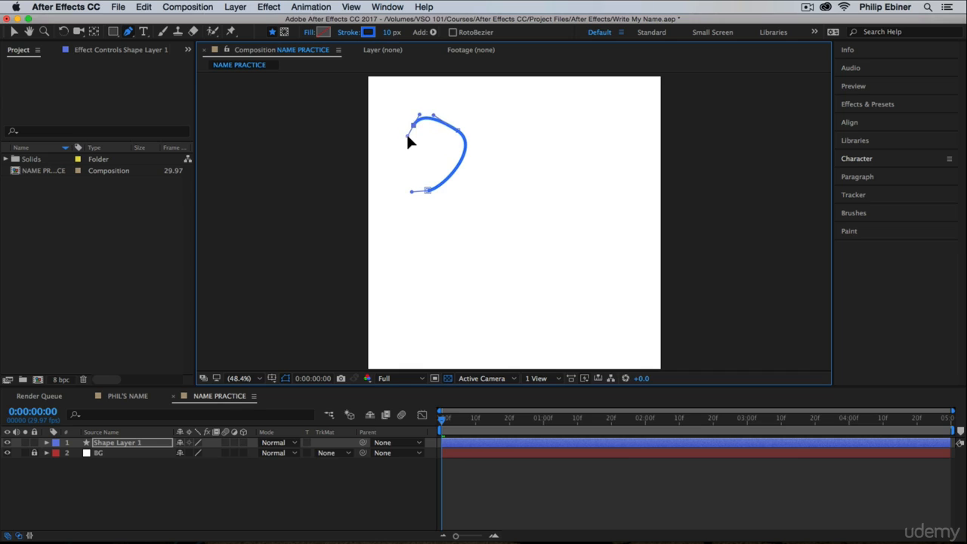
pyautogui.click(410, 292)
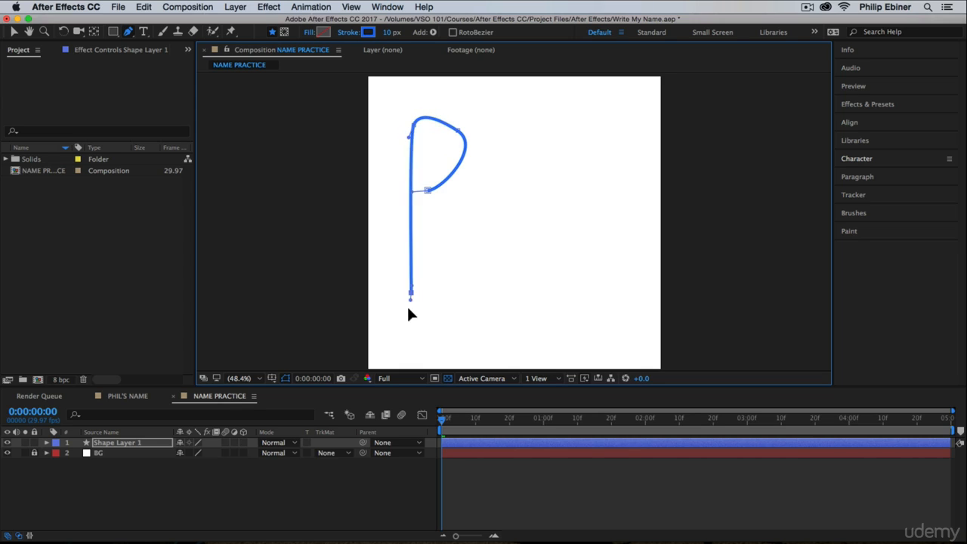
pyautogui.moveTo(408, 314); pyautogui.dragTo(385, 317)
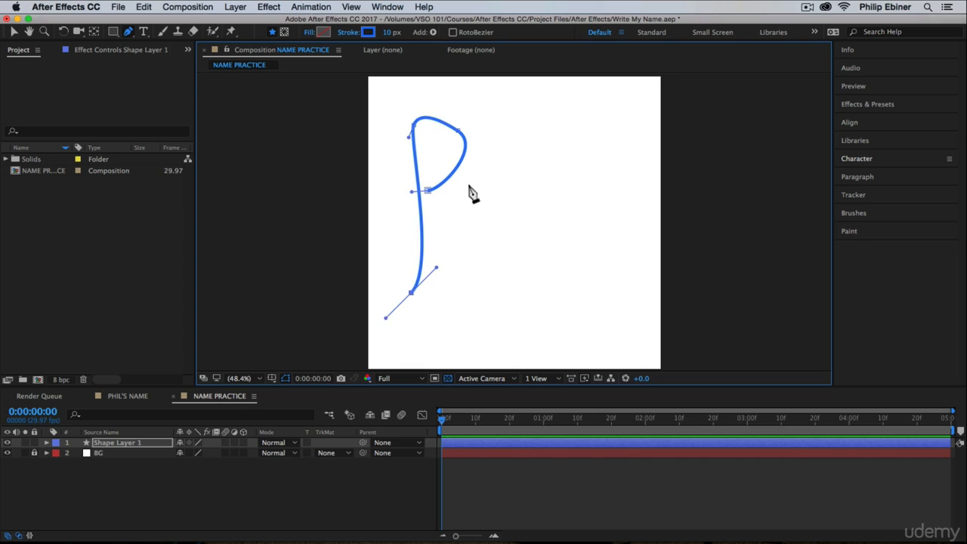
# Step: Continue the path from the foot of the P with a curved letter h and an upstroke towards the letter i
pyautogui.moveTo(469, 185); pyautogui.dragTo(458, 156)
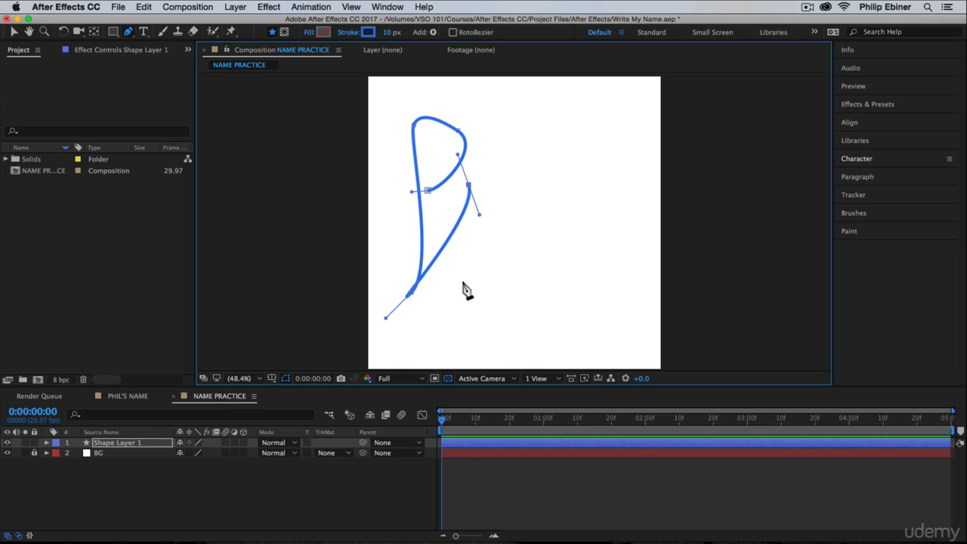
pyautogui.moveTo(454, 297)
pyautogui.mouseDown()
pyautogui.moveTo(458, 309)
pyautogui.moveTo(444, 305)
pyautogui.mouseUp()
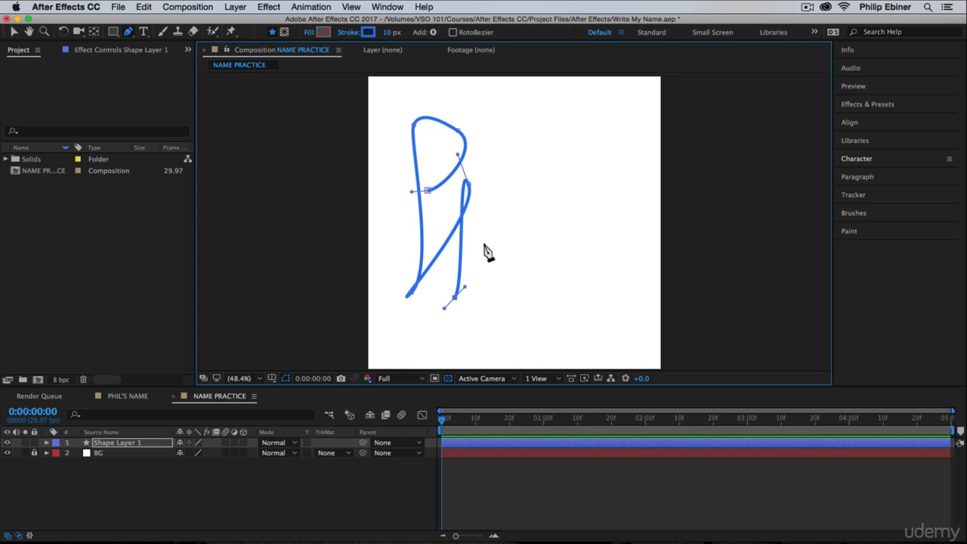
pyautogui.moveTo(483, 243); pyautogui.dragTo(516, 279)
pyautogui.click(524, 230)
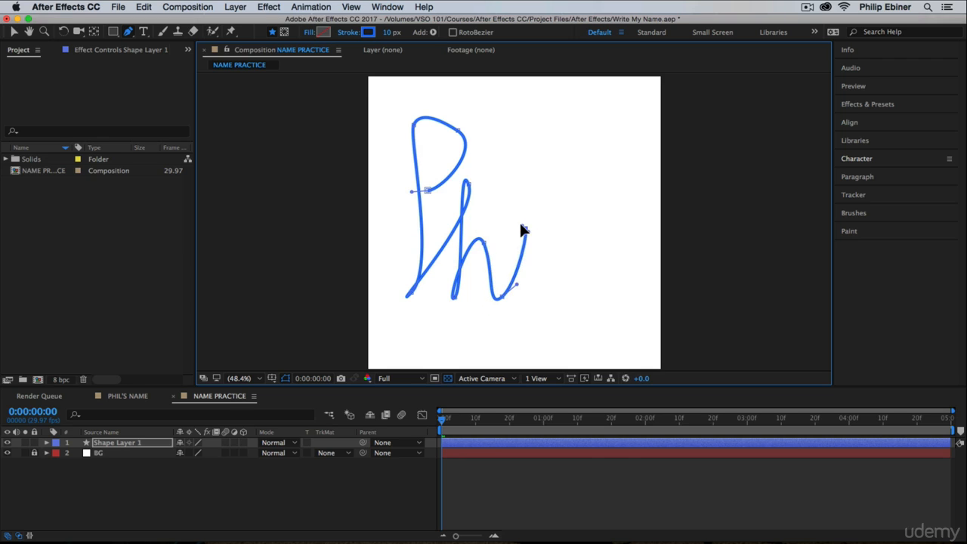
# Step: Finish the cursive path with a looped i and a tall looped l, and deselect the layer
pyautogui.moveTo(519, 223); pyautogui.dragTo(517, 224)
pyautogui.moveTo(530, 284); pyautogui.dragTo(538, 299)
pyautogui.moveTo(608, 130); pyautogui.dragTo(581, 110)
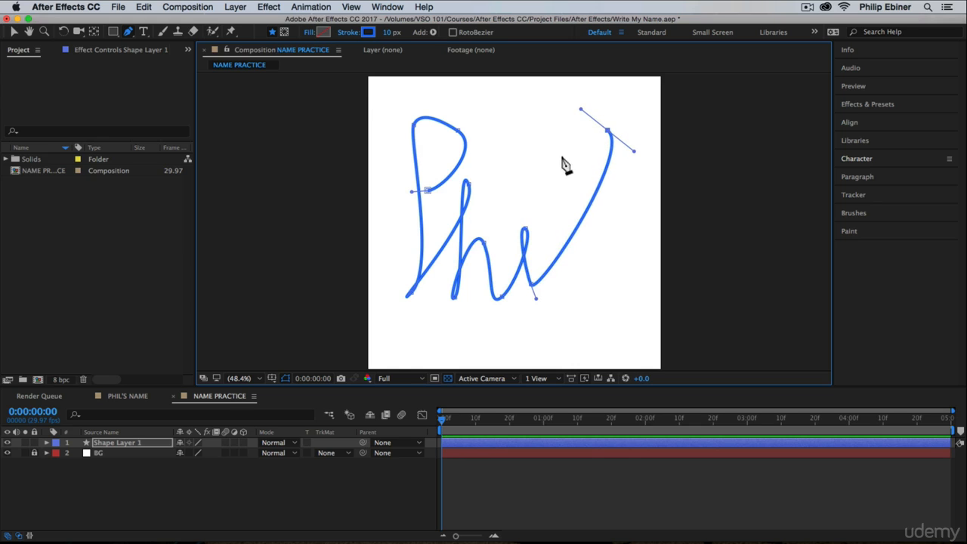
pyautogui.moveTo(584, 293); pyautogui.dragTo(609, 319)
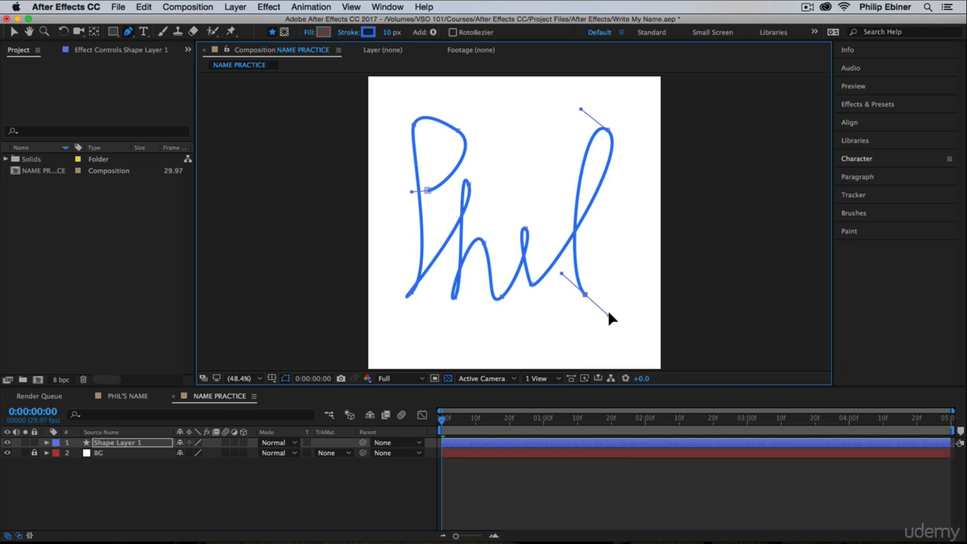
pyautogui.click(484, 500)
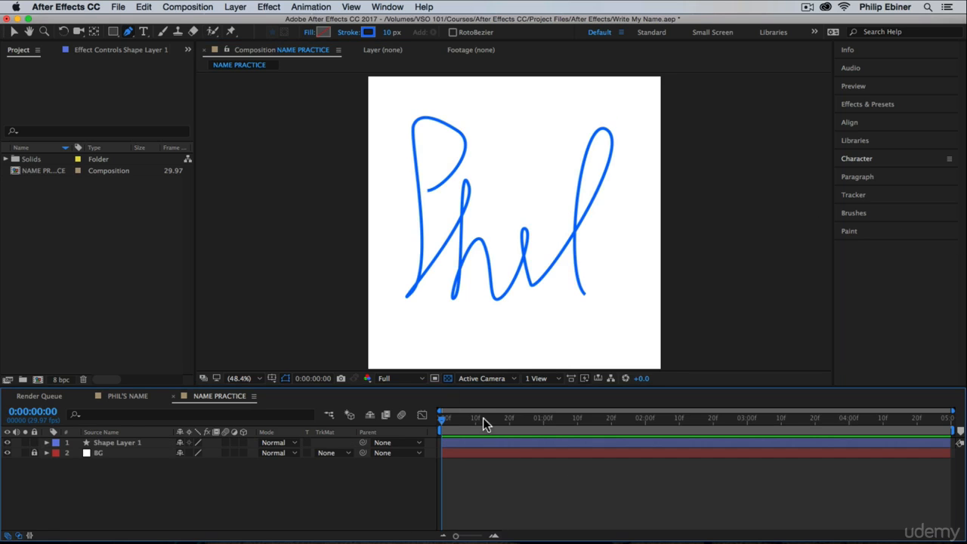
# Step: Check the outline of Shape Layer 1 and hide that layer
pyautogui.click(112, 442)
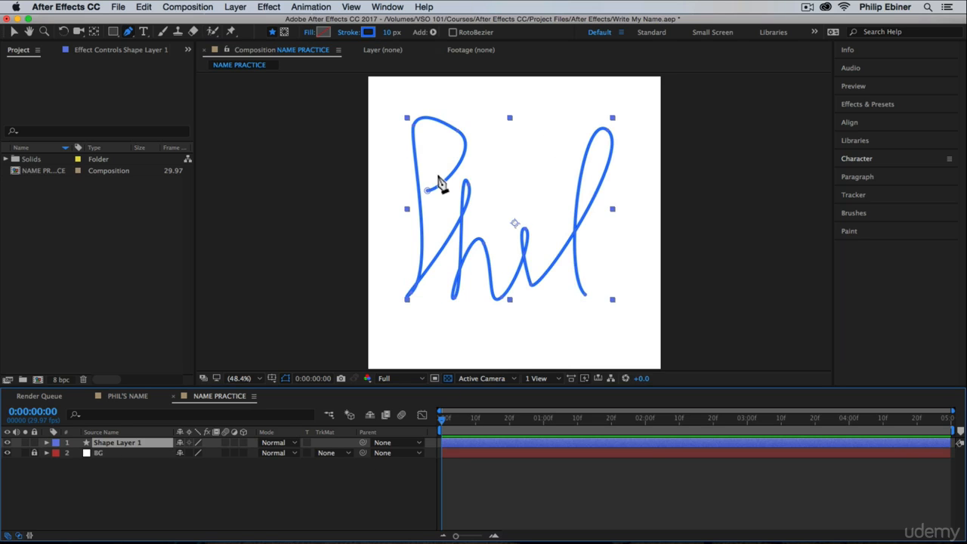
pyautogui.click(529, 491)
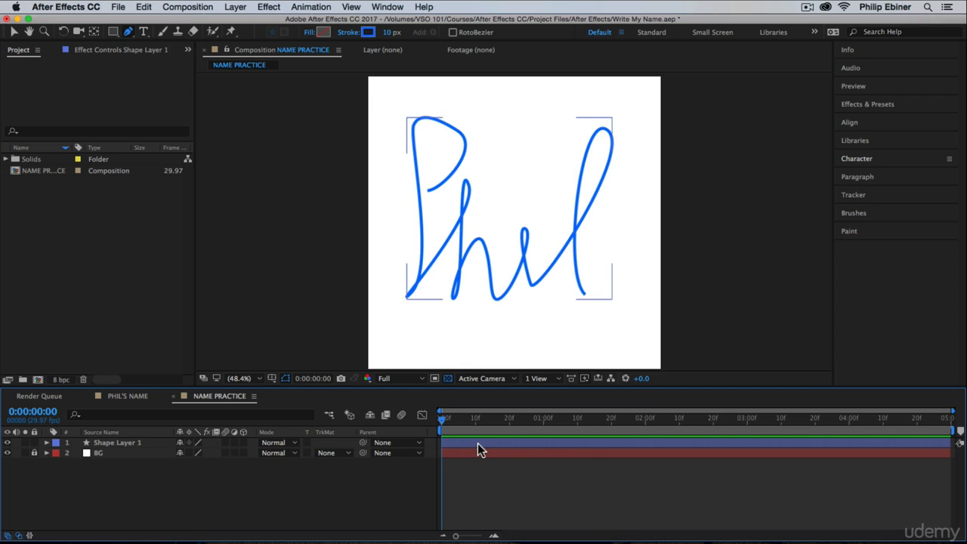
pyautogui.click(7, 443)
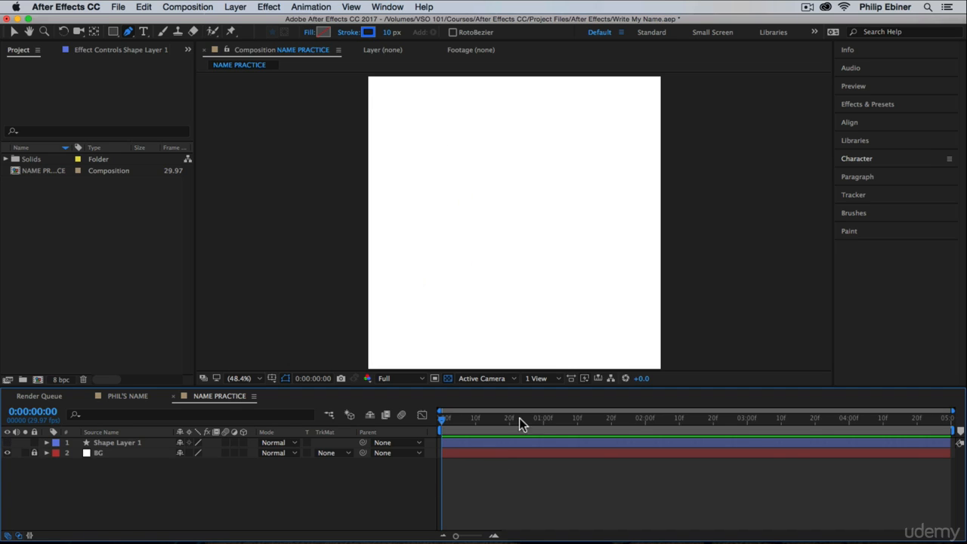
# Step: Start a second shape layer and draw an angular capital P from straight Pen tool segments
pyautogui.click(421, 202)
pyautogui.click(494, 191)
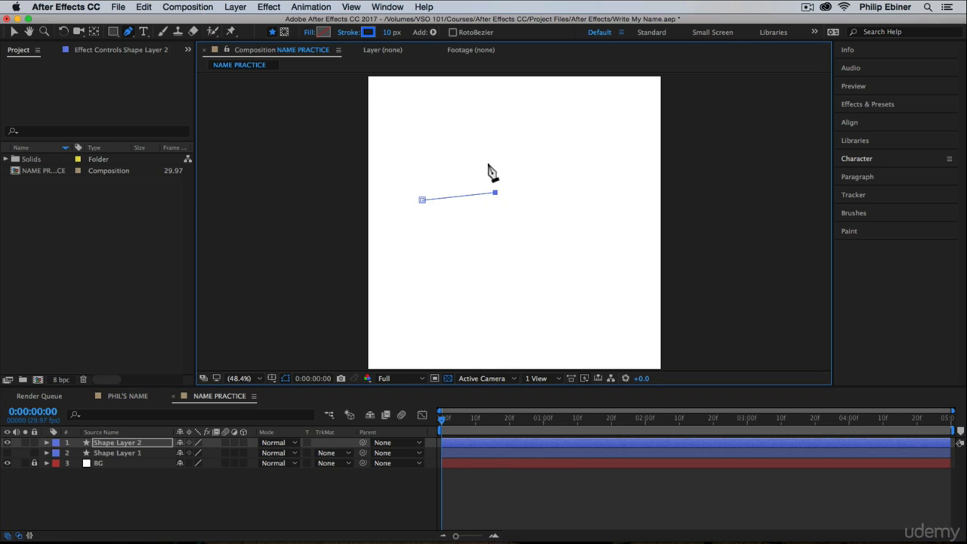
pyautogui.click(484, 133)
pyautogui.click(414, 133)
pyautogui.click(418, 307)
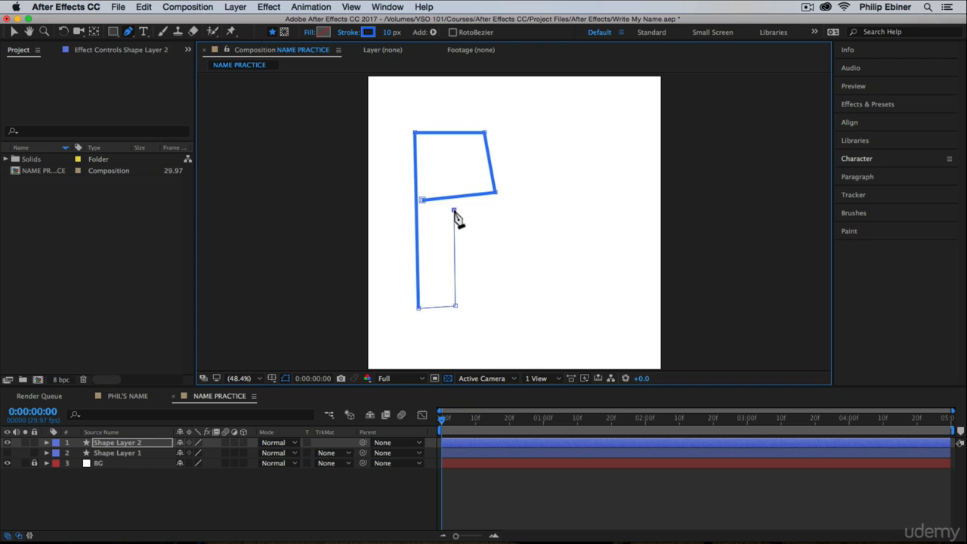
# Step: Extend the angular path with straight-segment letters h and i along the baseline
pyautogui.click(457, 255)
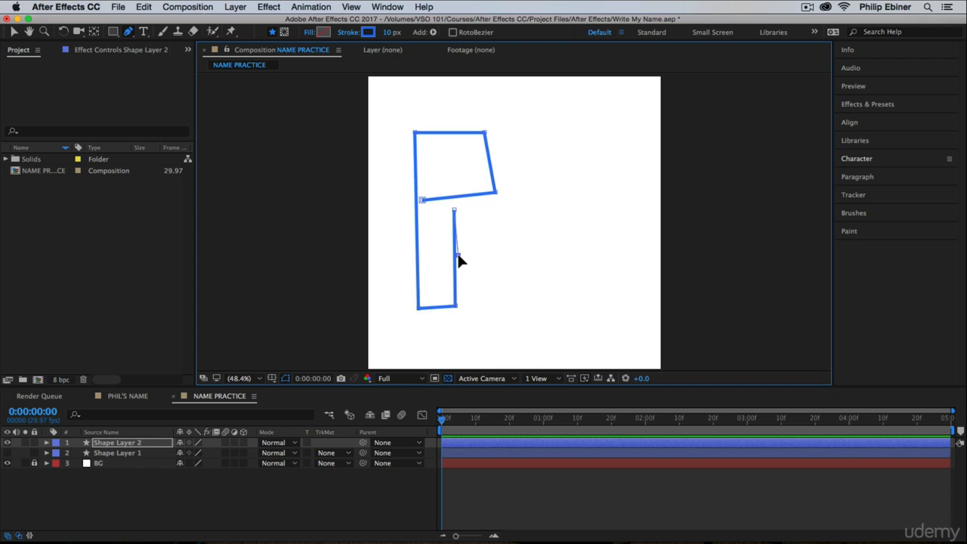
pyautogui.click(497, 253)
pyautogui.click(501, 304)
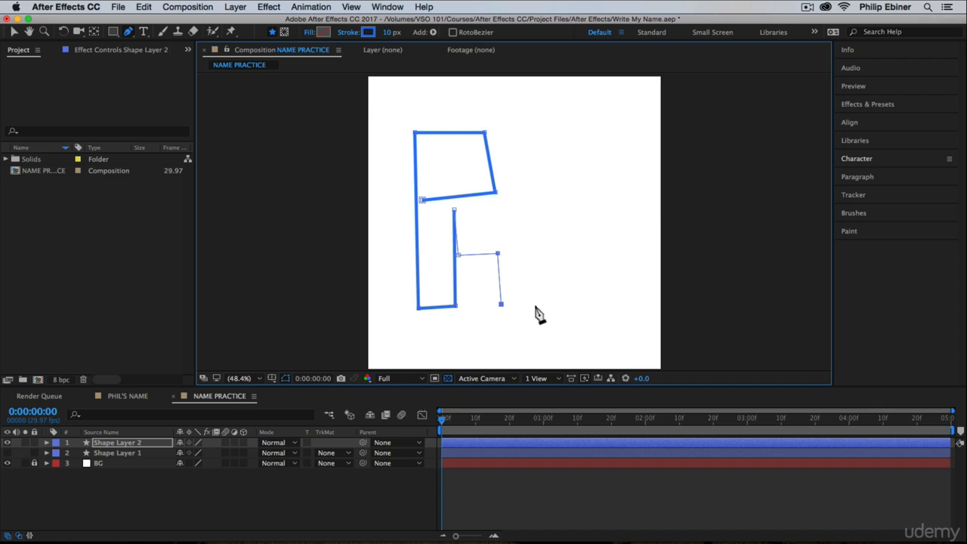
pyautogui.click(533, 304)
pyautogui.click(546, 306)
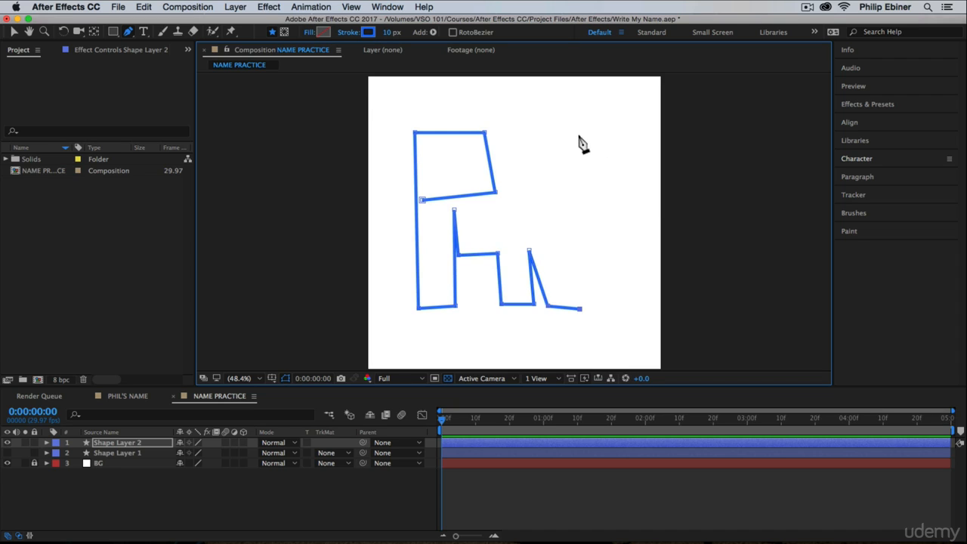
# Step: Complete the angular path with a tall, narrow l, end the path, and select Shape Layer 2
pyautogui.click(579, 139)
pyautogui.click(590, 300)
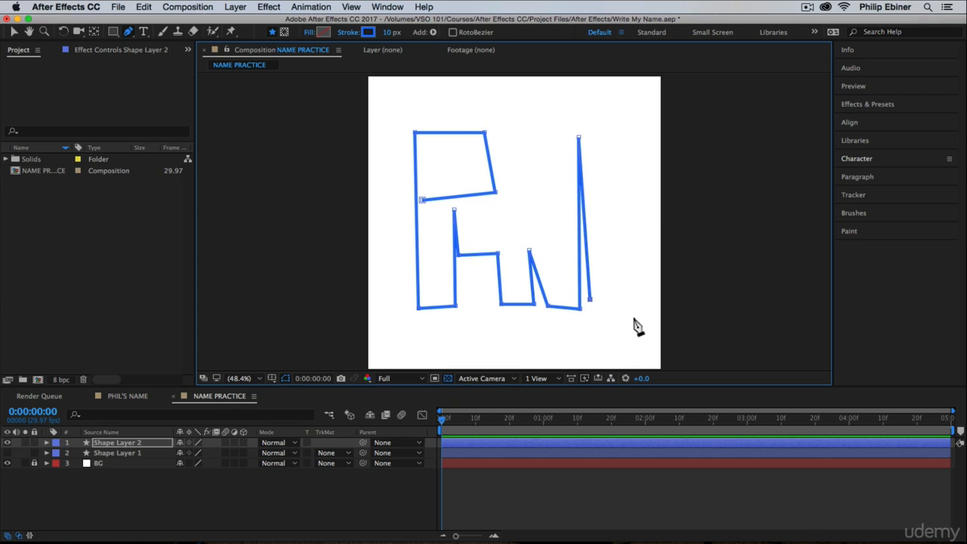
pyautogui.click(532, 501)
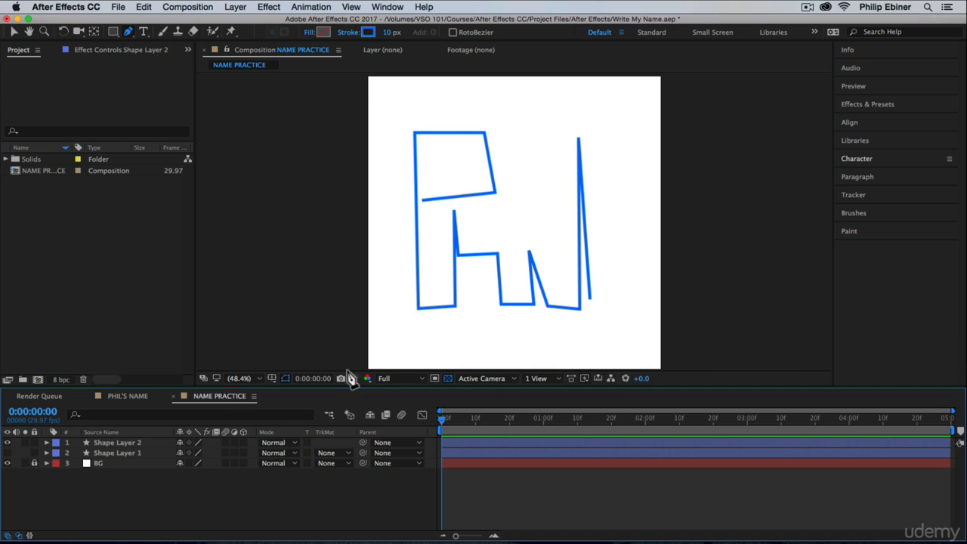
pyautogui.click(137, 442)
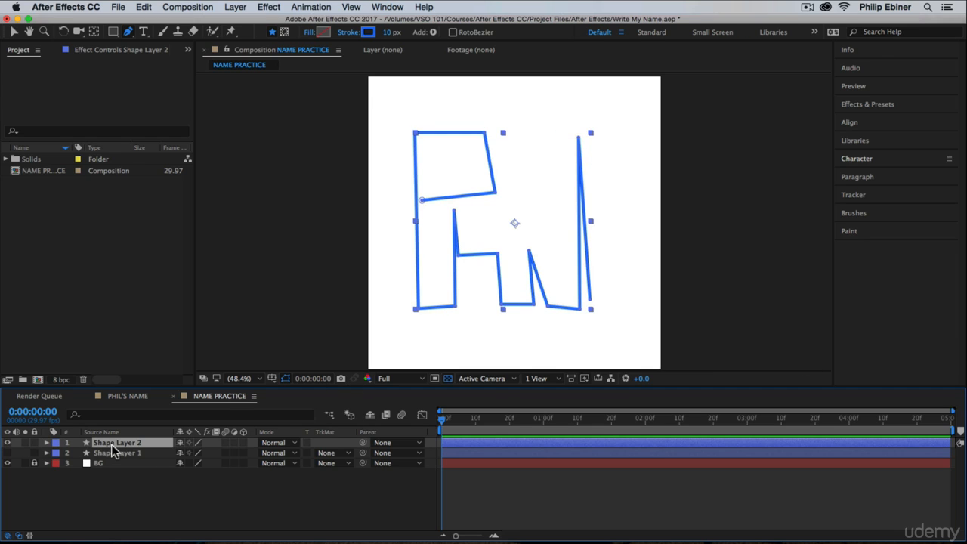
# Step: Delete the angular Shape Layer 2 and make Shape Layer 1 visible again
pyautogui.press('Delete')
pyautogui.click(34, 453)
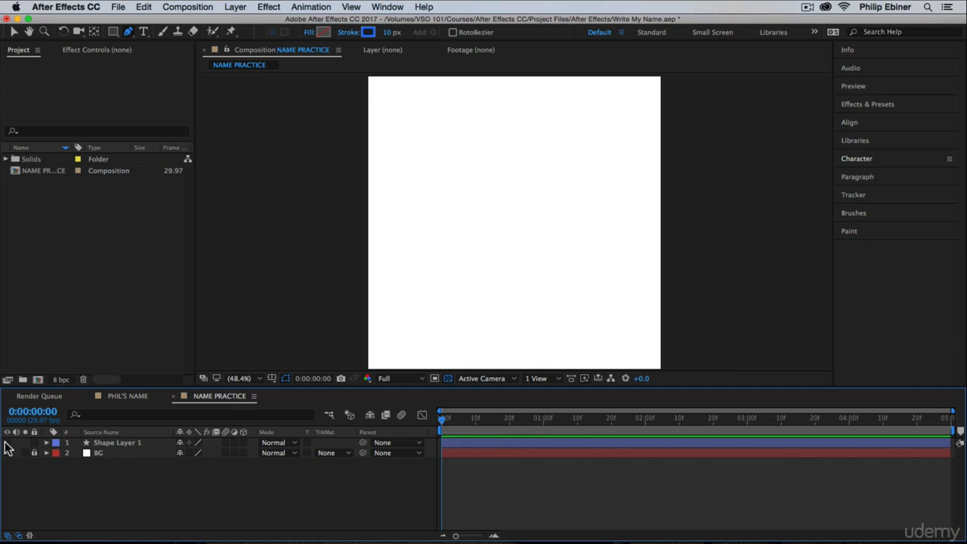
pyautogui.click(7, 443)
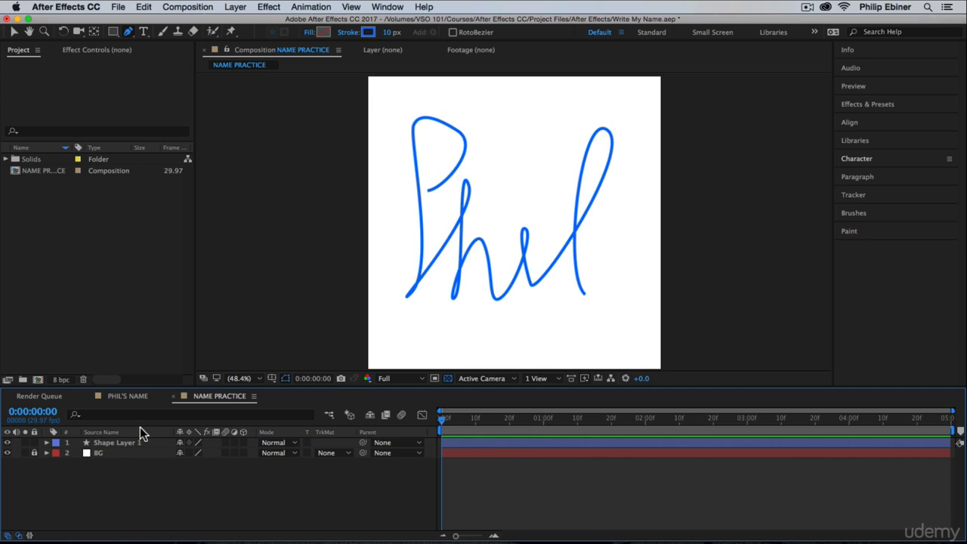
# Step: Expand Shape Layer 1 and add a Trim Paths operator to its contents
pyautogui.click(99, 441)
pyautogui.click(565, 461)
pyautogui.moveTo(441, 420); pyautogui.dragTo(213, 442)
pyautogui.click(48, 444)
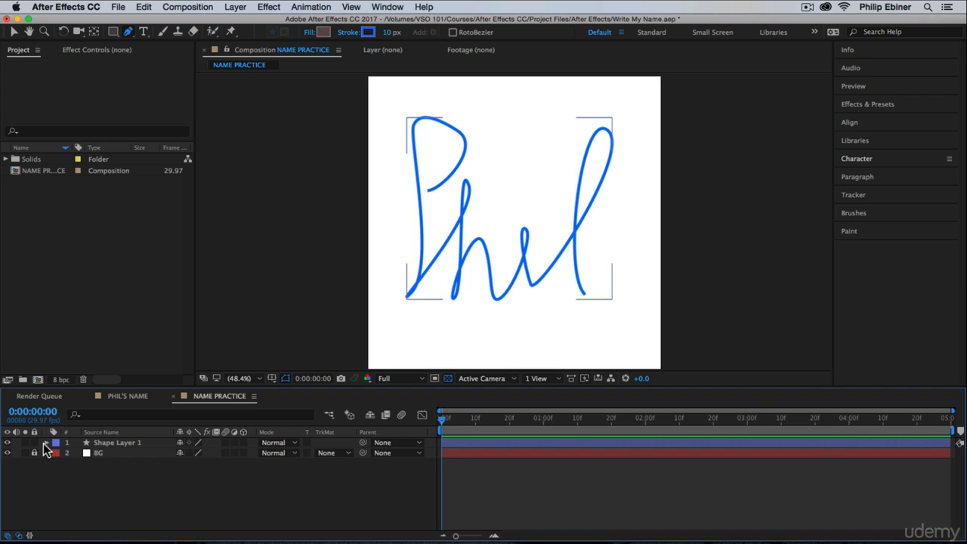
pyautogui.click(48, 443)
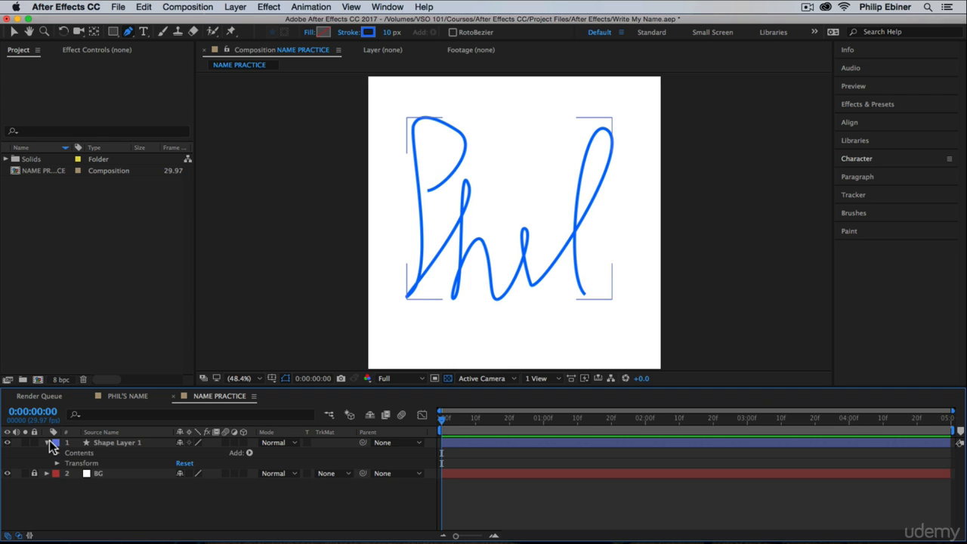
pyautogui.click(250, 452)
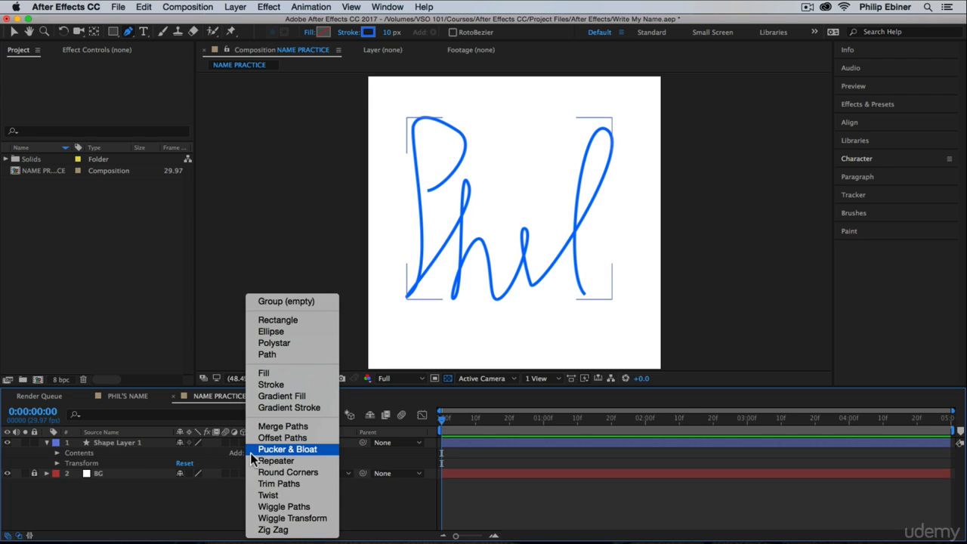
pyautogui.click(286, 485)
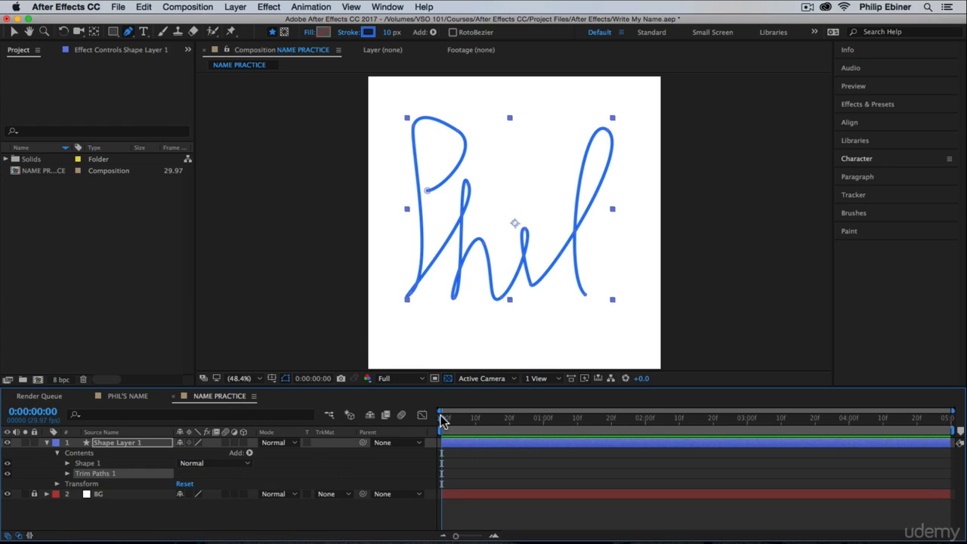
# Step: At the first frame, set the Trim Paths End value to 0% and start keyframing it
pyautogui.moveTo(451, 424); pyautogui.dragTo(413, 431)
pyautogui.click(67, 472)
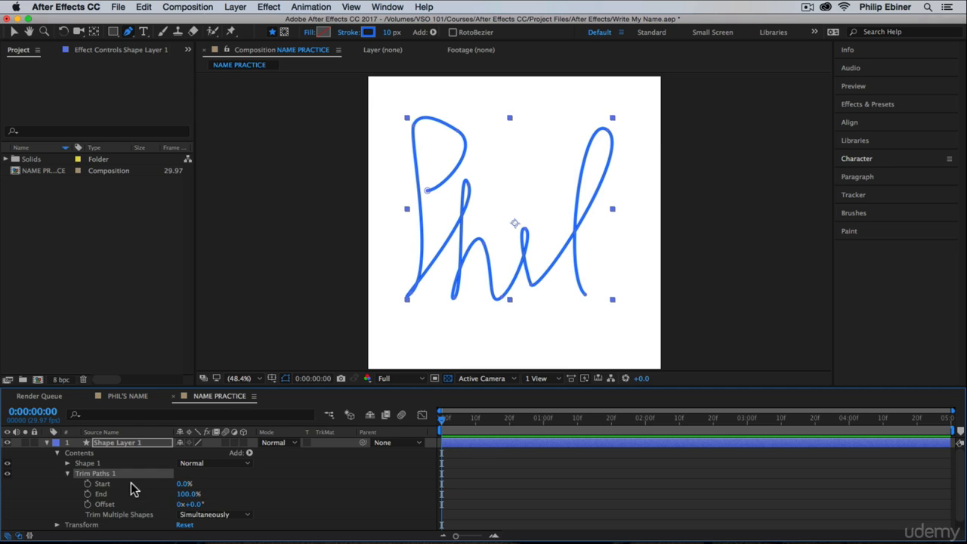
pyautogui.click(186, 495)
pyautogui.write('0')
pyautogui.press('Return')
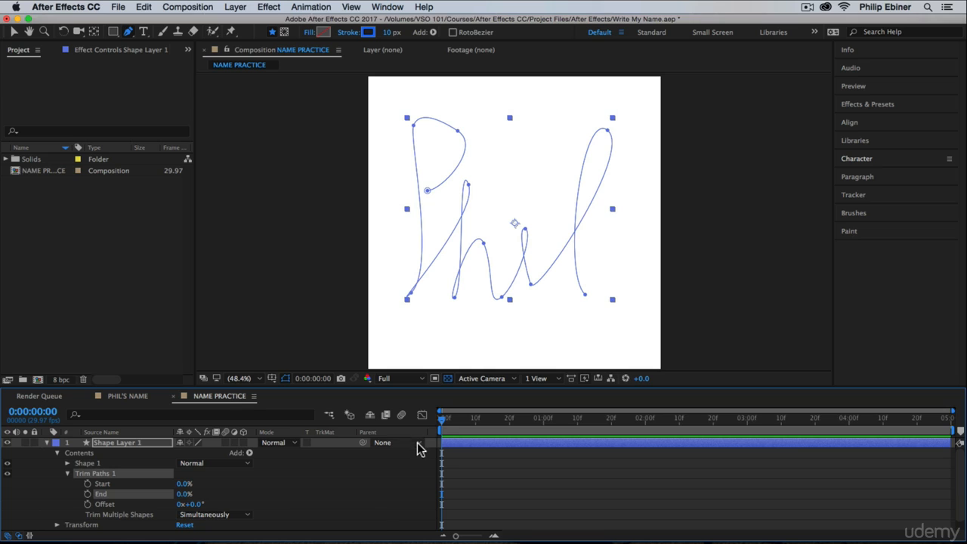
pyautogui.click(88, 494)
# Step: Keyframe the Trim Paths End value at 100% at 0:00:04:00 and preview the writing animation
pyautogui.click(849, 419)
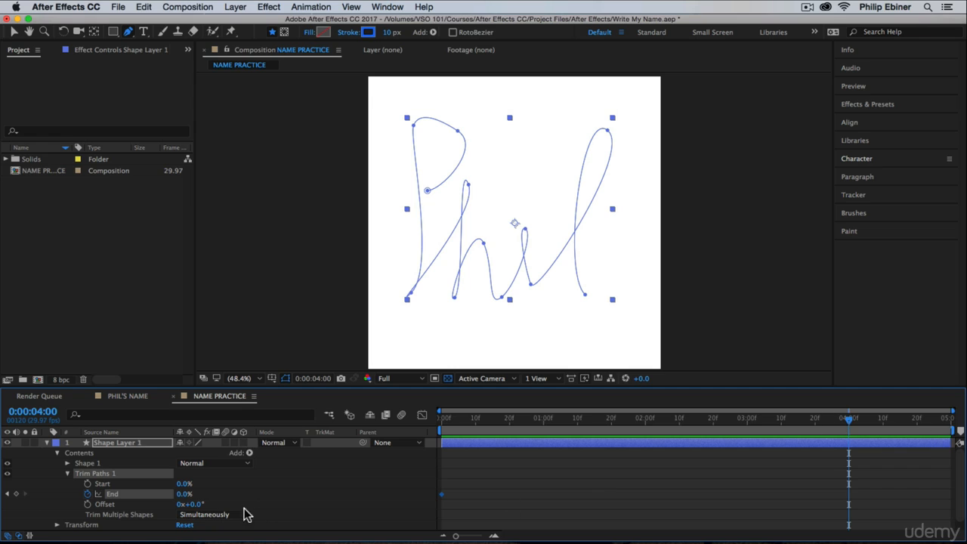
pyautogui.click(185, 494)
pyautogui.write('10')
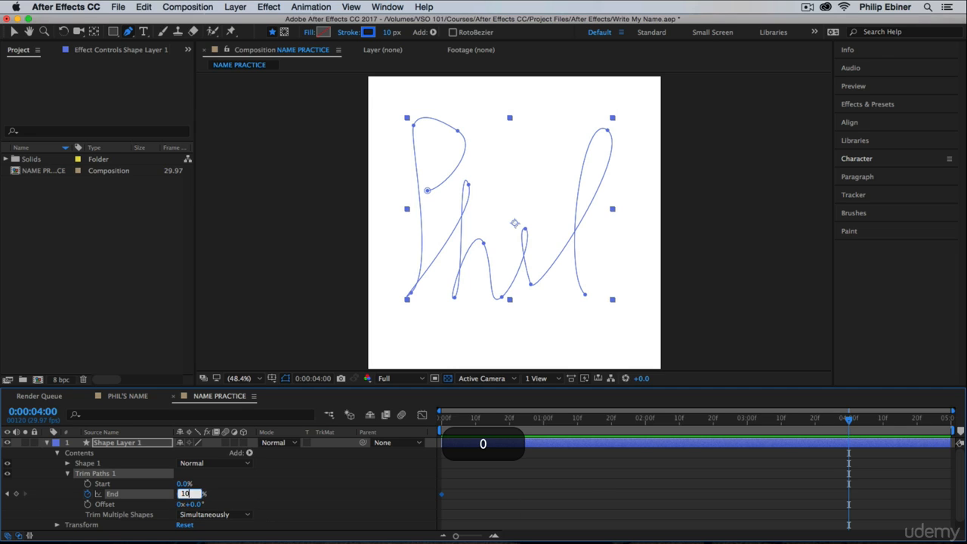
pyautogui.write('0')
pyautogui.press('Return')
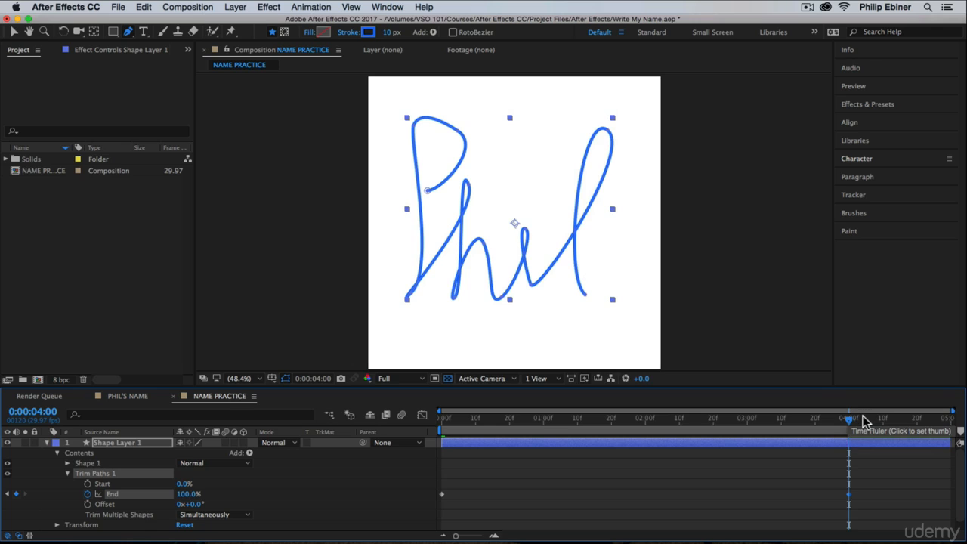
pyautogui.press('space')
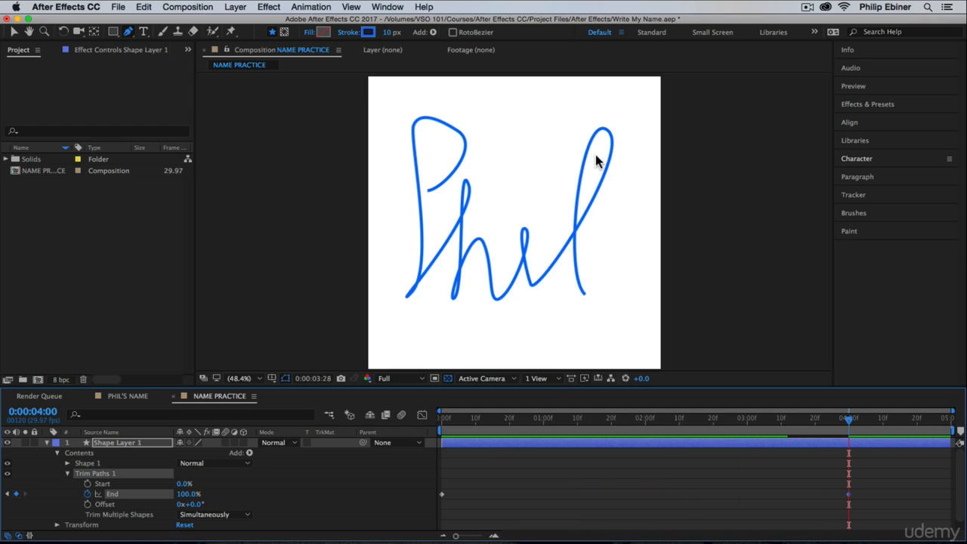
# Step: Change the stroke color of Shape Layer 1 from blue to a dark red
pyautogui.click(495, 431)
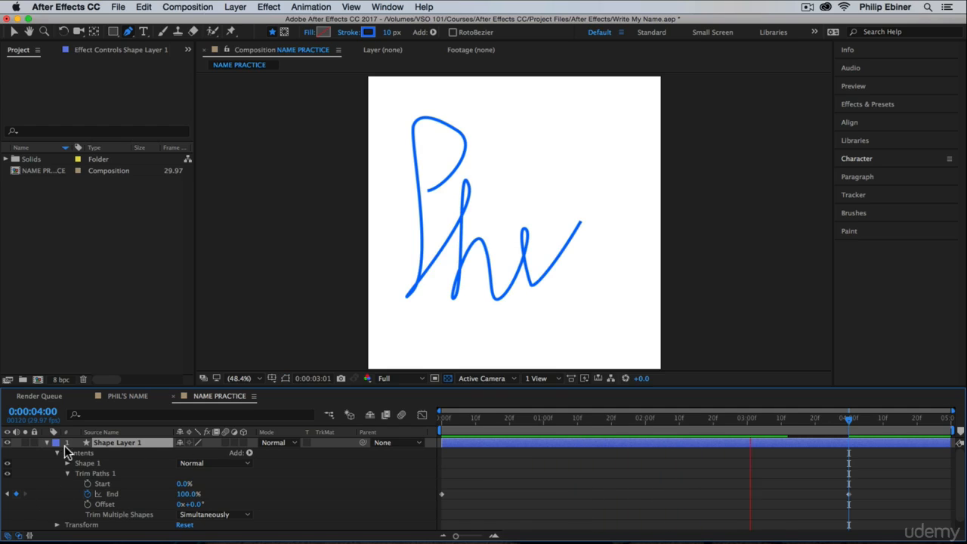
pyautogui.click(369, 33)
pyautogui.moveTo(836, 201)
pyautogui.mouseDown()
pyautogui.moveTo(615, 157)
pyautogui.moveTo(602, 173)
pyautogui.mouseUp()
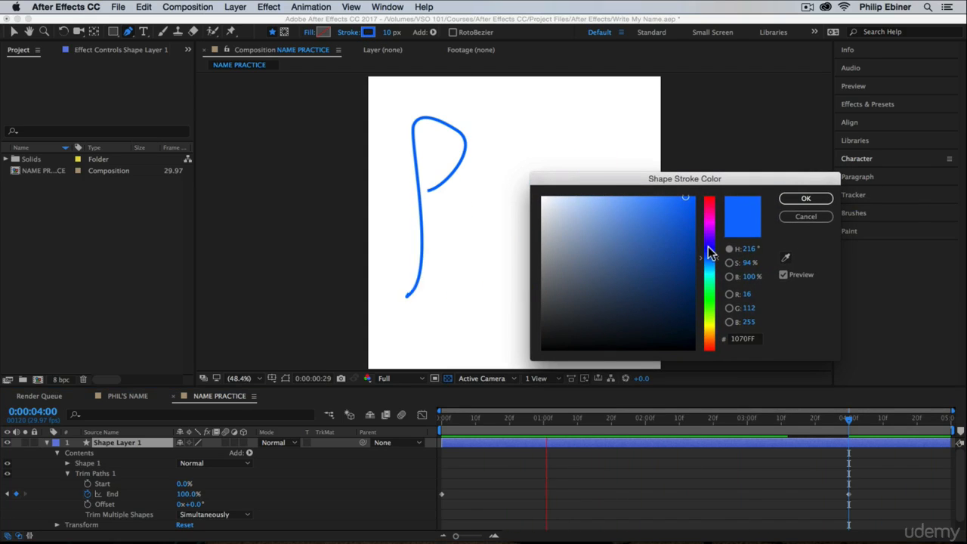
pyautogui.moveTo(710, 248); pyautogui.dragTo(710, 197)
pyautogui.click(663, 226)
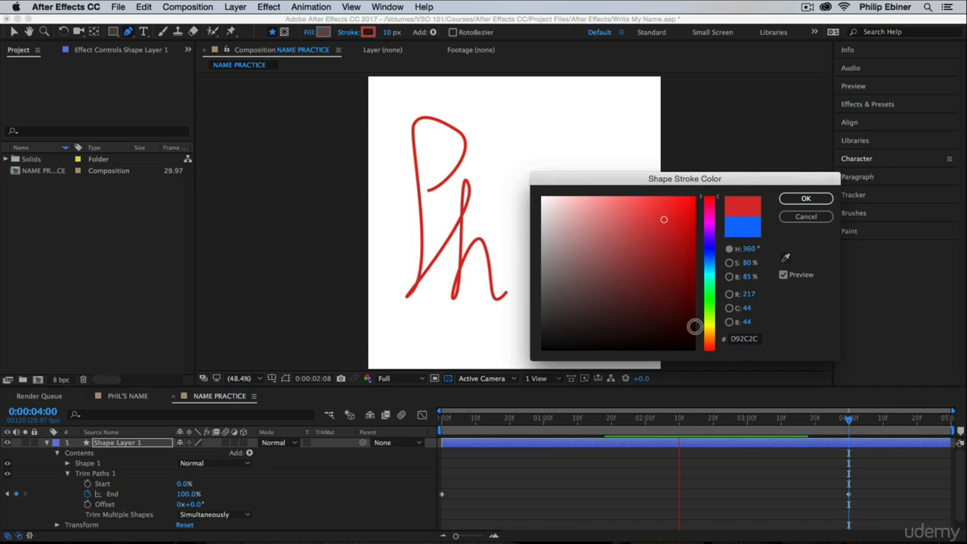
pyautogui.moveTo(710, 335); pyautogui.dragTo(710, 346)
pyautogui.moveTo(664, 227)
pyautogui.mouseDown()
pyautogui.moveTo(663, 196)
pyautogui.moveTo(711, 199)
pyautogui.mouseUp()
pyautogui.click(710, 206)
pyautogui.click(804, 199)
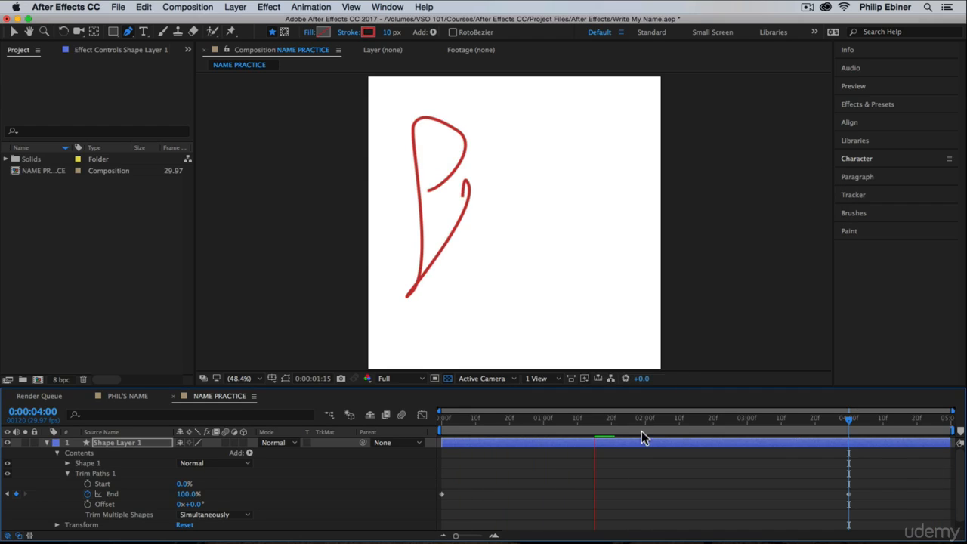
# Step: Collapse Shape Layer 1's properties and play back the red handwriting animation from the first frame
pyautogui.click(656, 500)
pyautogui.click(48, 442)
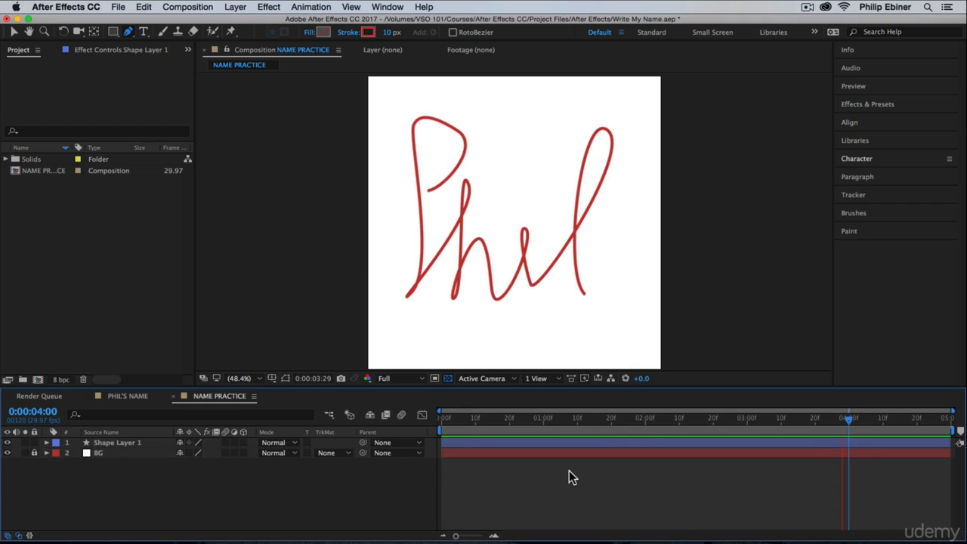
pyautogui.press('space')
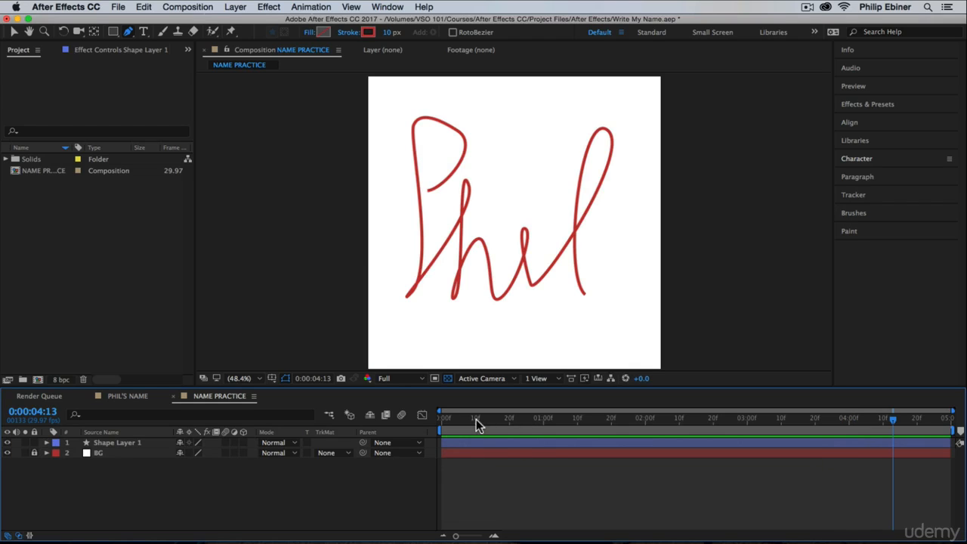
pyautogui.press('space')
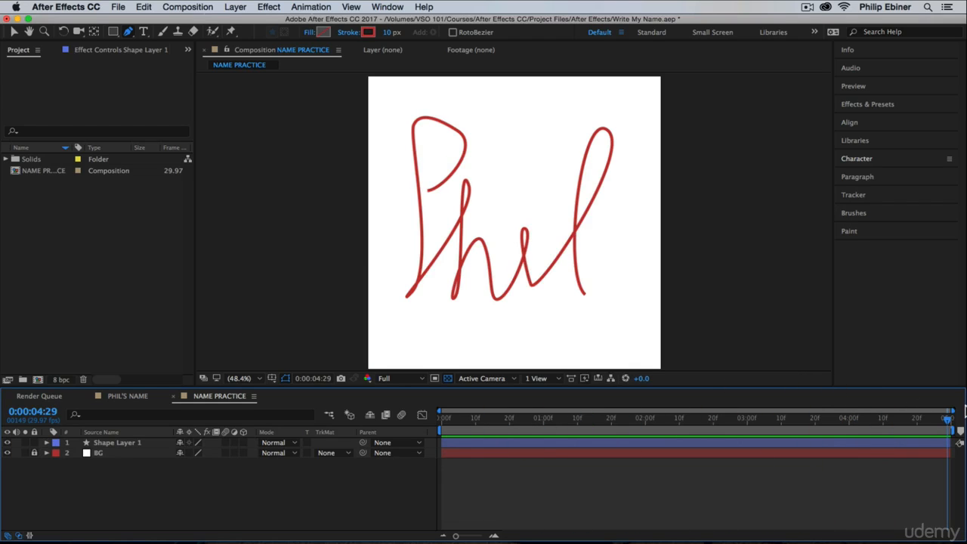
pyautogui.press('space')
pyautogui.press('space')
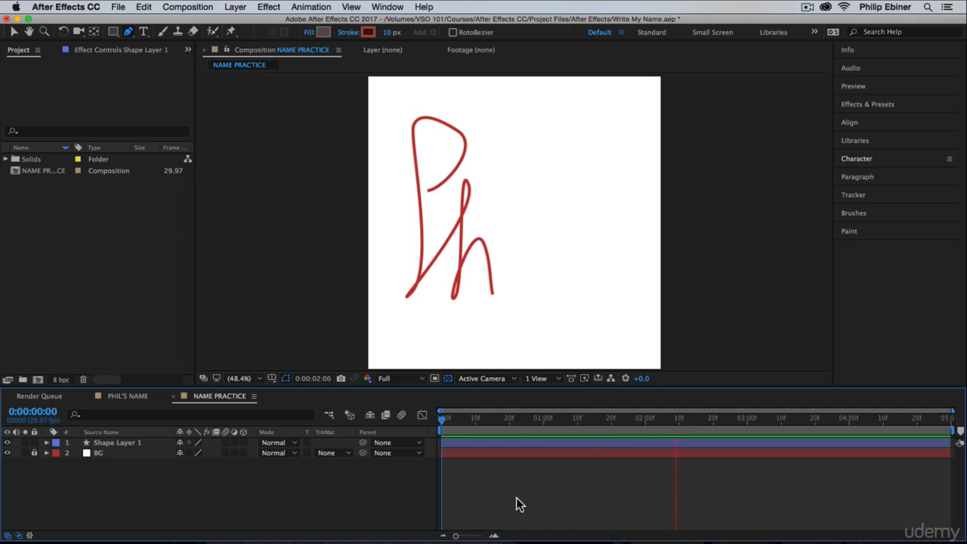
pyautogui.moveTo(458, 420)
pyautogui.mouseDown()
pyautogui.moveTo(559, 439)
pyautogui.moveTo(771, 430)
pyautogui.moveTo(955, 437)
pyautogui.moveTo(403, 445)
pyautogui.moveTo(586, 421)
pyautogui.moveTo(497, 419)
pyautogui.moveTo(427, 433)
pyautogui.mouseUp()
pyautogui.press('space')
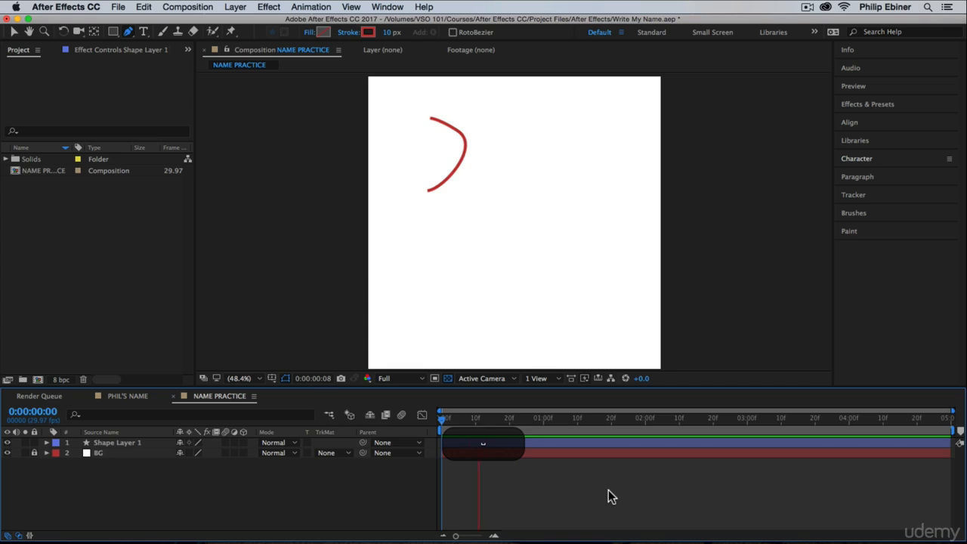